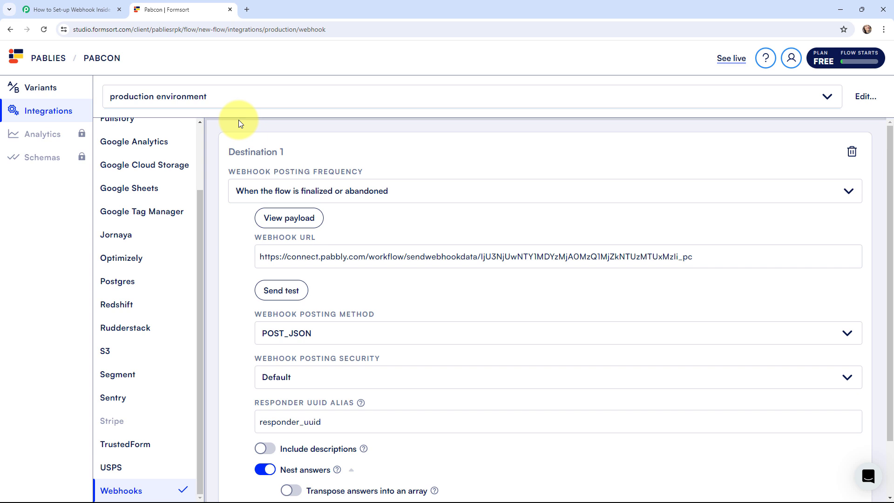
Switch to the Pabbly Connect workflow 'How to Set-up Webhook Inside Formsort'
{"action": "left_click", "coordinate": [93, 8]}
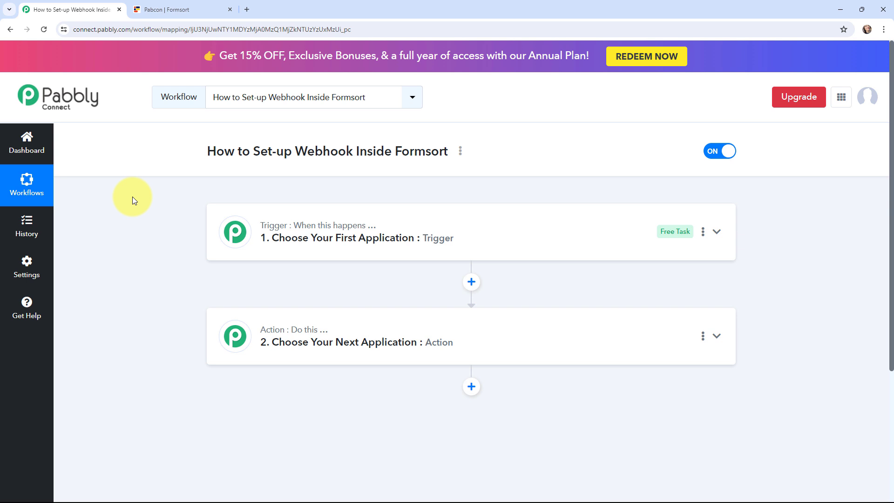
Set the workflow trigger to the Formsort app with the Setup Webhooks event
{"action": "left_click", "coordinate": [233, 231]}
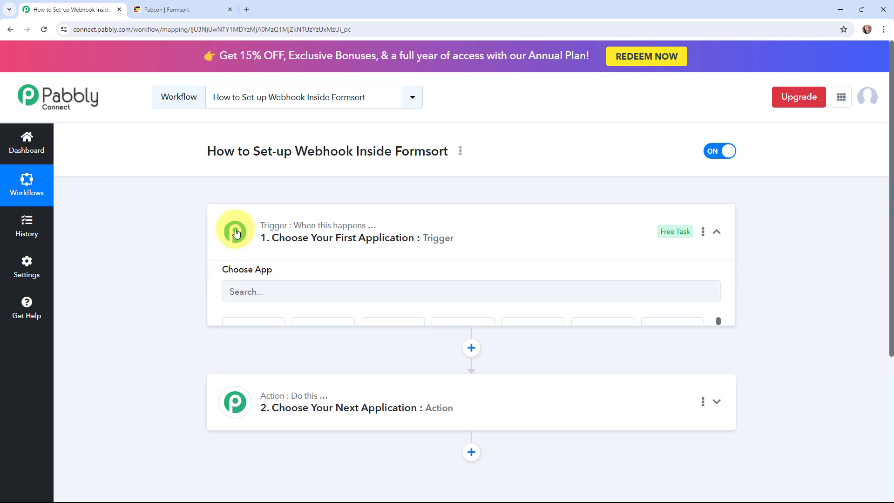
{"action": "left_click", "coordinate": [260, 303]}
{"action": "type", "text": "fo"}
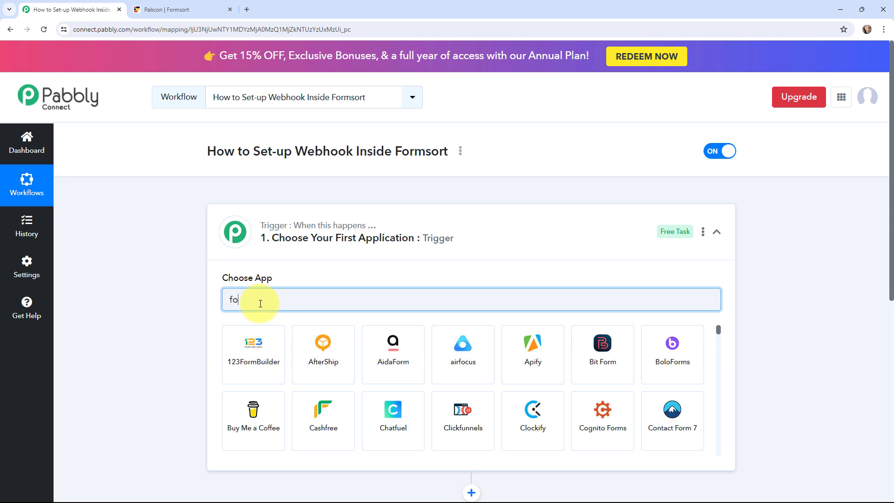
{"action": "type", "text": "rmsort"}
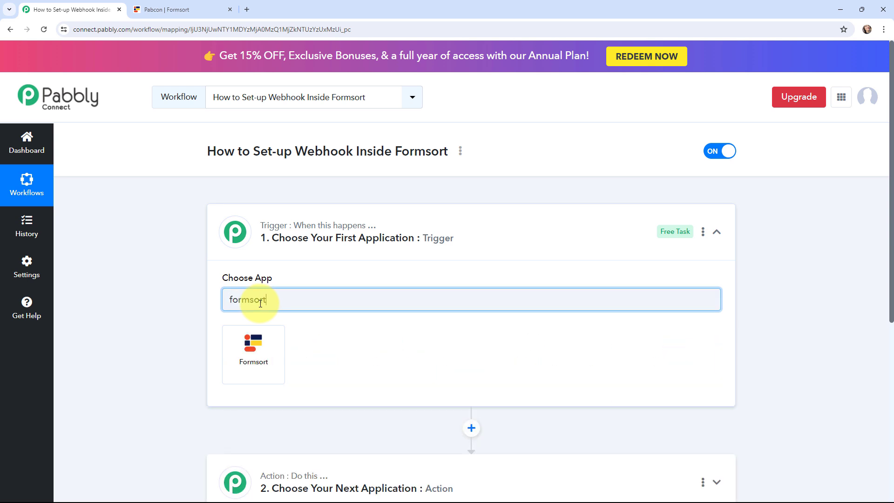
{"action": "left_click", "coordinate": [265, 355]}
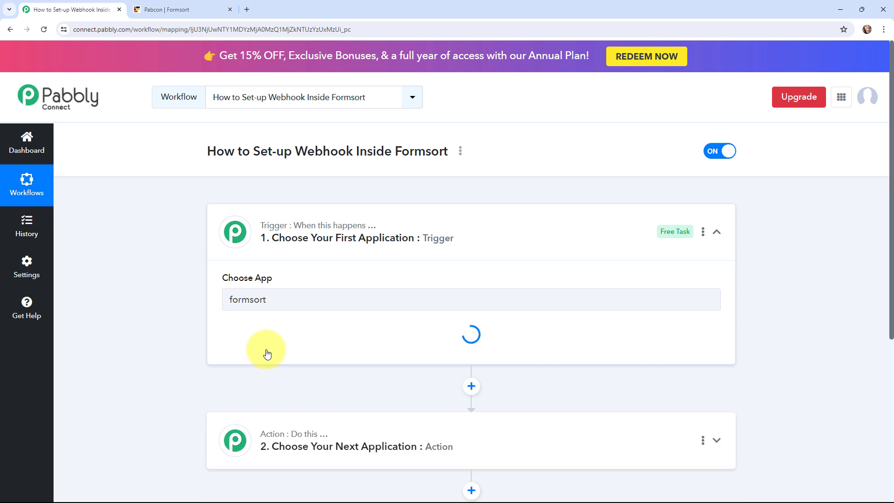
{"action": "left_click", "coordinate": [274, 349]}
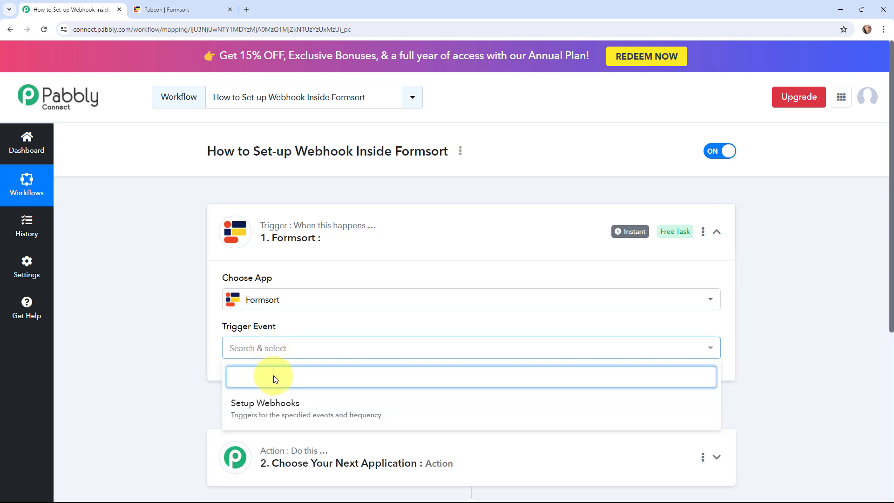
{"action": "left_click", "coordinate": [274, 402]}
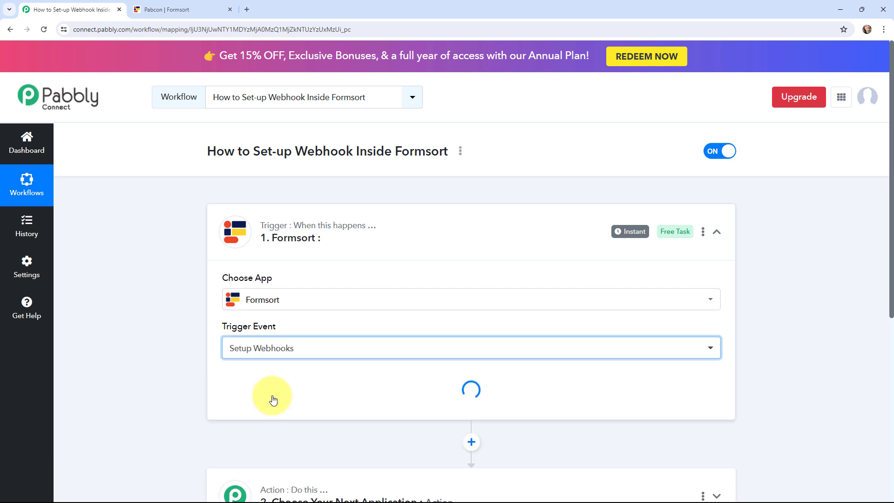
Review the Webhook URL section and its help text
{"action": "scroll", "coordinate": [127, 305], "scroll_direction": "down", "scroll_amount": 1}
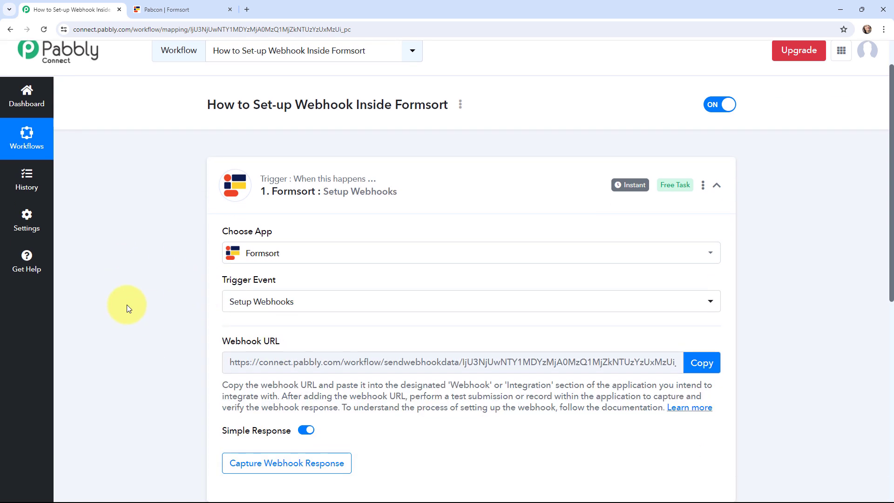
{"action": "left_click_drag", "start_coordinate": [224, 384], "coordinate": [714, 411]}
{"action": "left_click", "coordinate": [809, 400]}
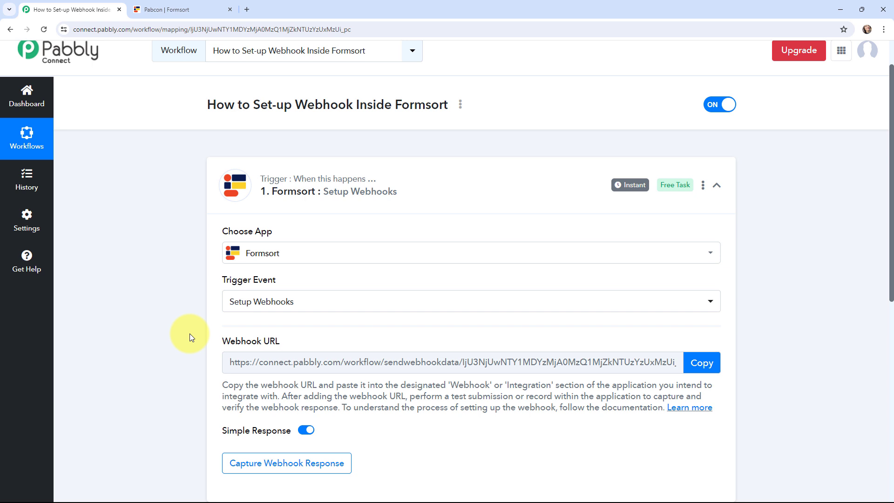
Delete the existing URL in the Pabcon flow's Formsort webhook integration, then return to Pabbly
{"action": "key", "text": "ctrl+Tab"}
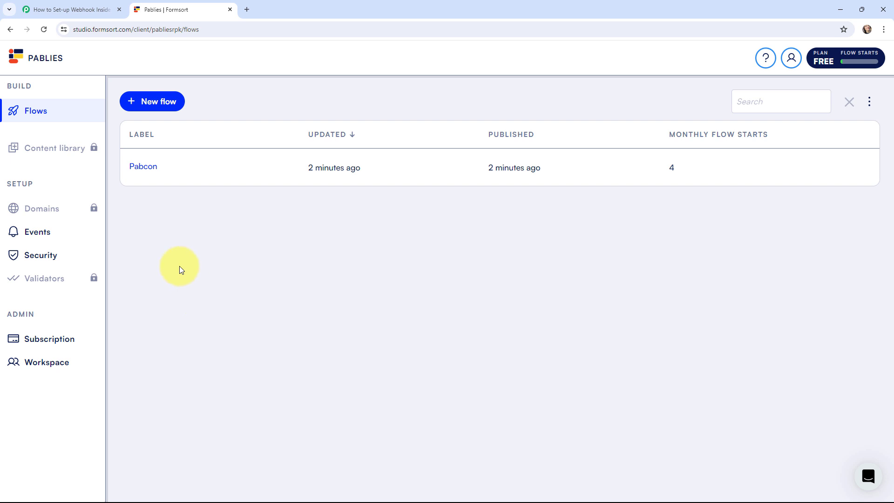
{"action": "left_click", "coordinate": [147, 168]}
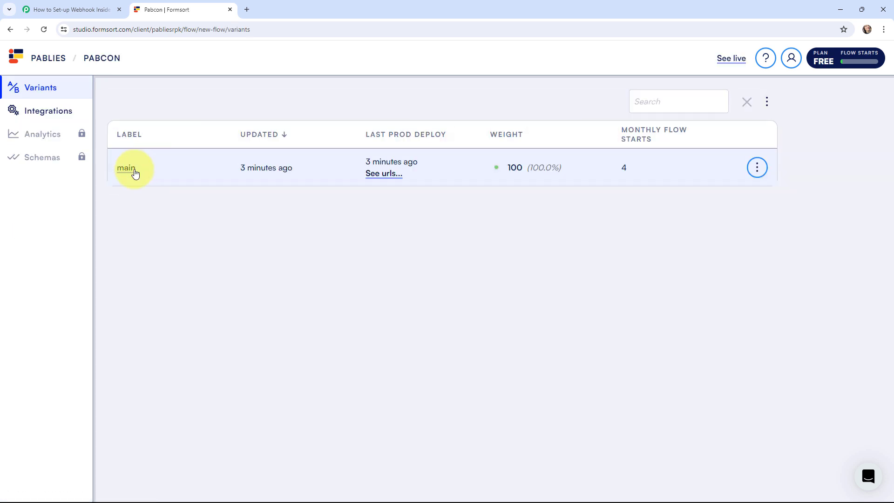
{"action": "left_click", "coordinate": [55, 114]}
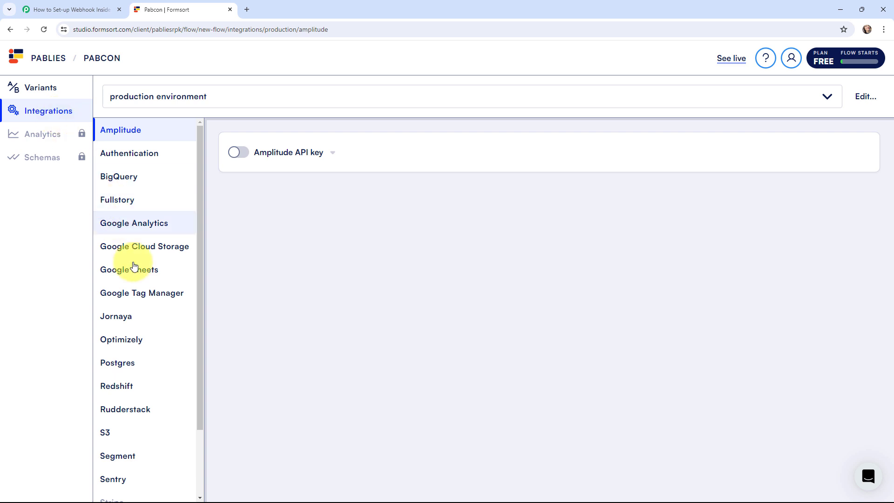
{"action": "scroll", "coordinate": [135, 279], "scroll_direction": "down", "scroll_amount": 3}
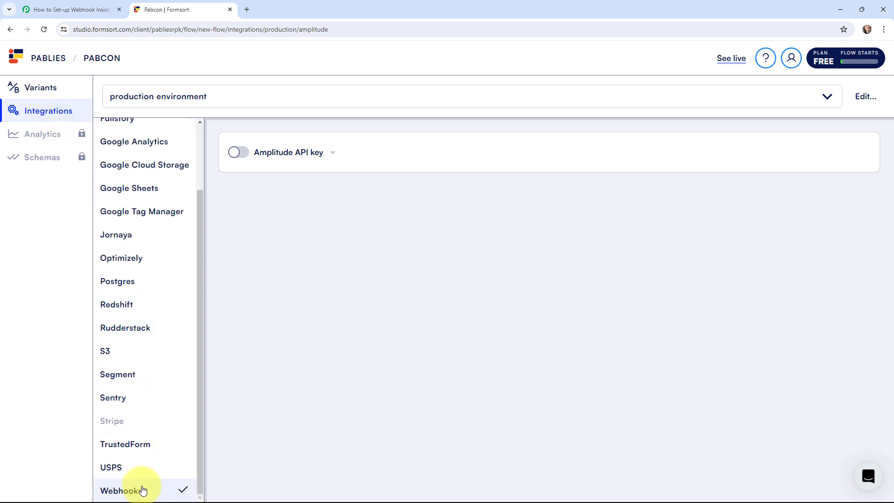
{"action": "left_click", "coordinate": [135, 490]}
{"action": "left_click_drag", "start_coordinate": [259, 257], "coordinate": [737, 258]}
{"action": "key", "text": "BackSpace"}
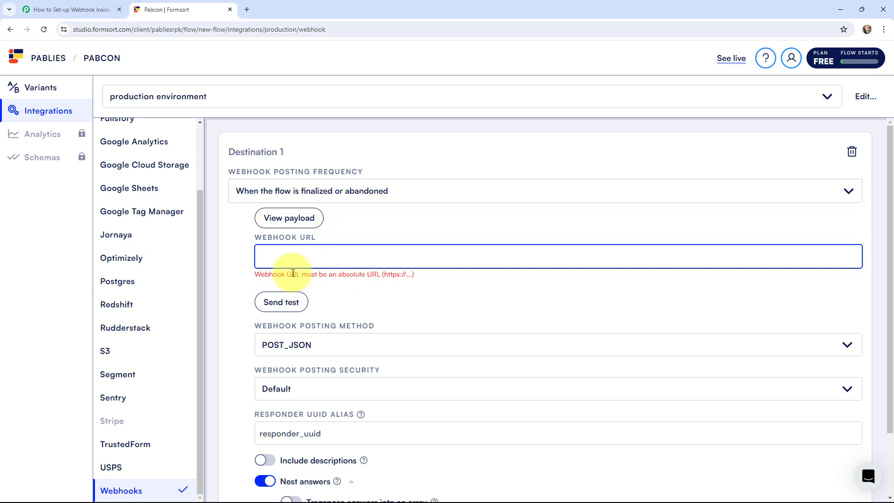
{"action": "left_click", "coordinate": [80, 4]}
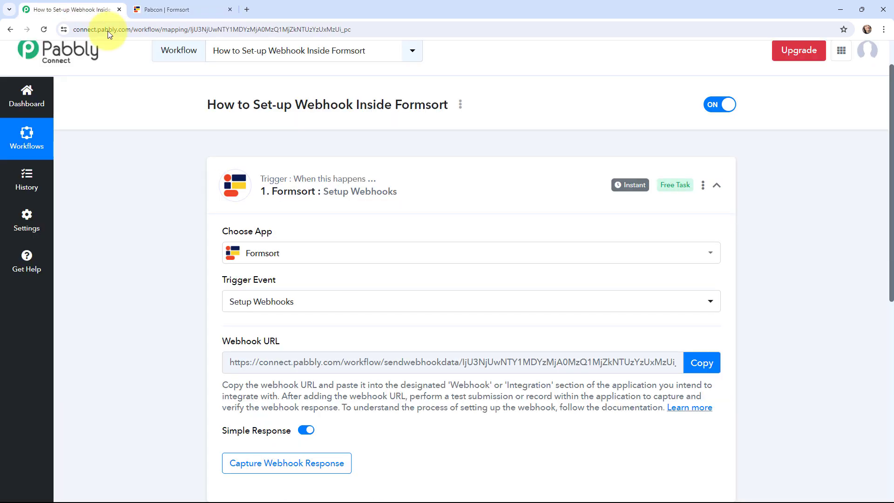
Paste the copied Pabbly webhook URL into Formsort's Webhook URL field and send a test
{"action": "left_click", "coordinate": [701, 362]}
{"action": "left_click", "coordinate": [151, 3]}
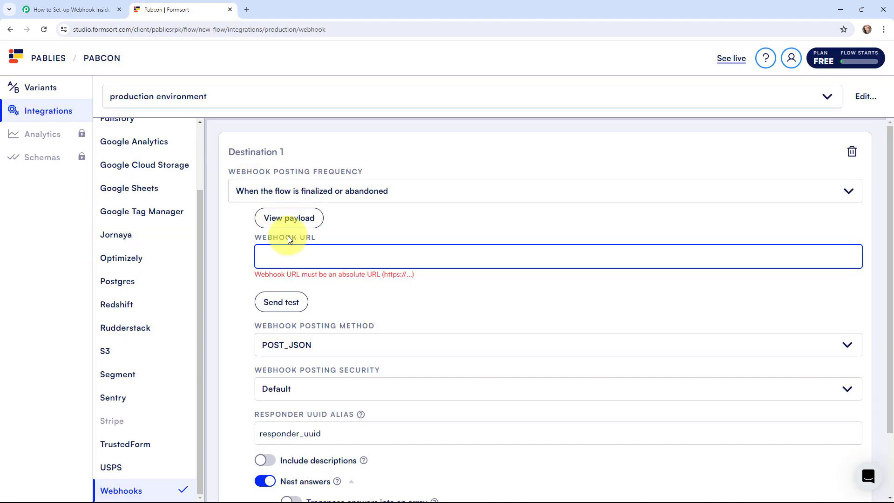
{"action": "key", "text": "ctrl+v"}
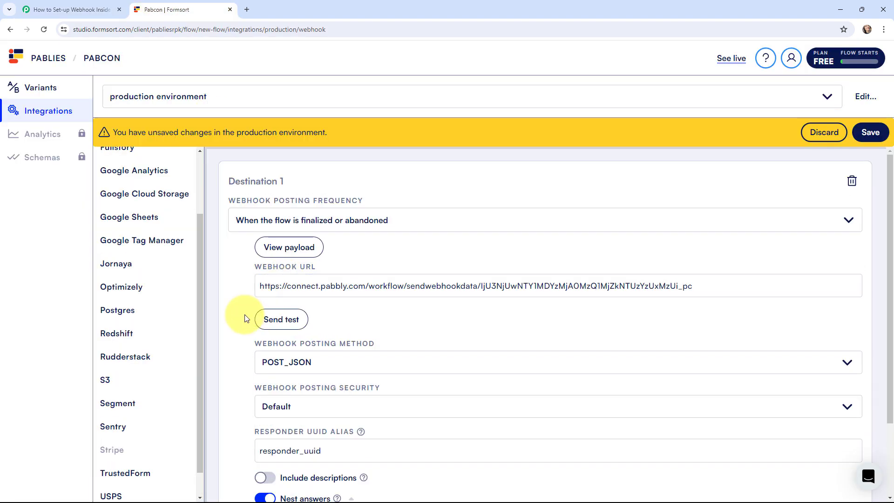
{"action": "left_click", "coordinate": [287, 324]}
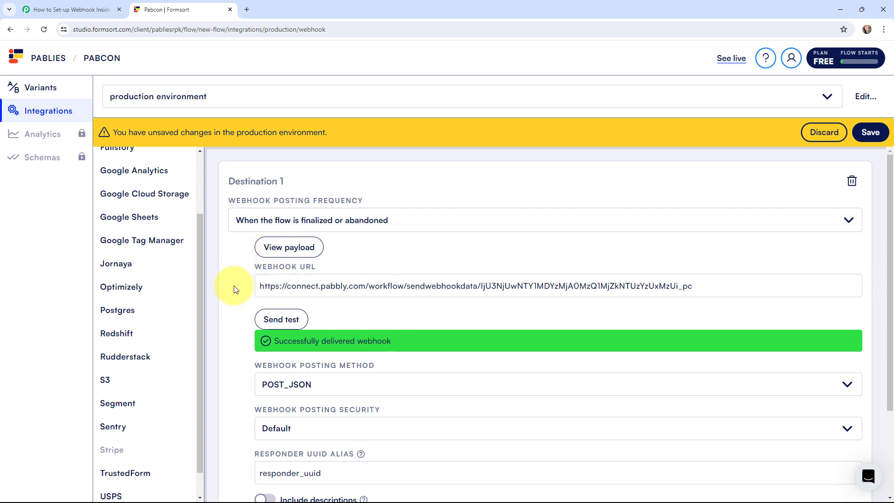
{"action": "scroll", "coordinate": [234, 299], "scroll_direction": "down", "scroll_amount": 1}
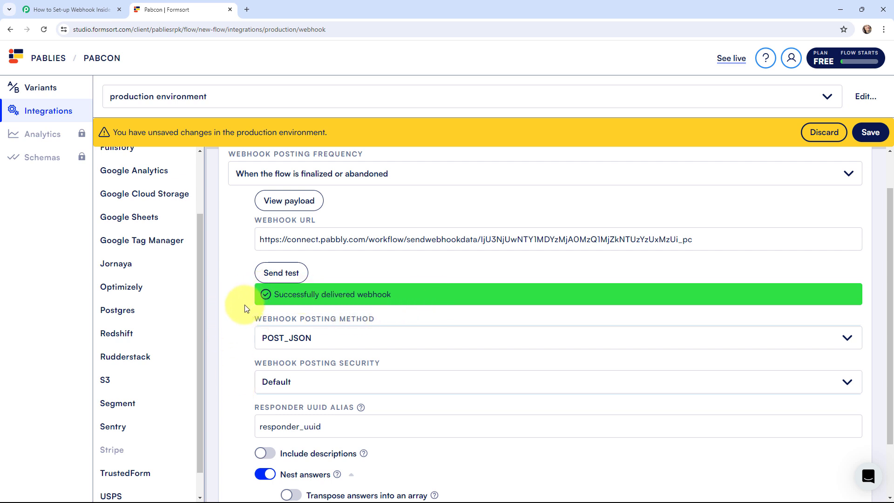
Inspect the test data captured under Response Received in Pabbly, then go back to Formsort
{"action": "left_click", "coordinate": [76, 5]}
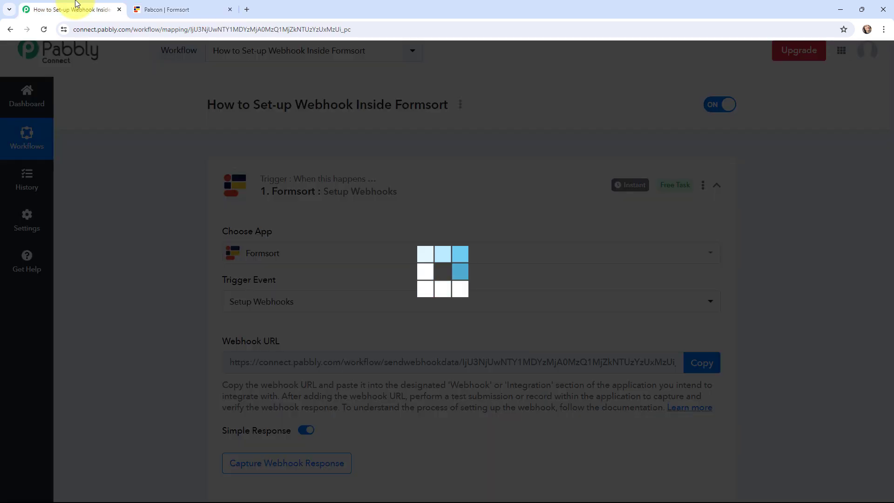
{"action": "scroll", "coordinate": [138, 215], "scroll_direction": "down", "scroll_amount": 5}
{"action": "scroll", "coordinate": [139, 216], "scroll_direction": "down", "scroll_amount": 3}
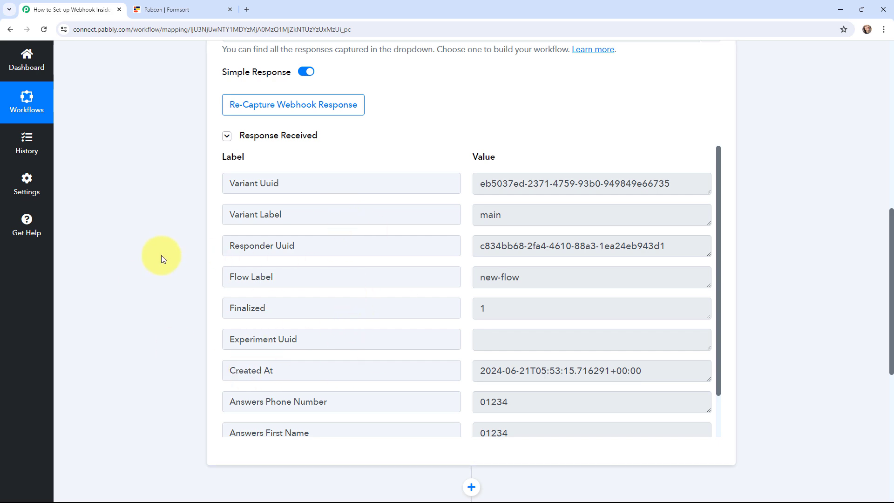
{"action": "key", "text": "ctrl+Tab"}
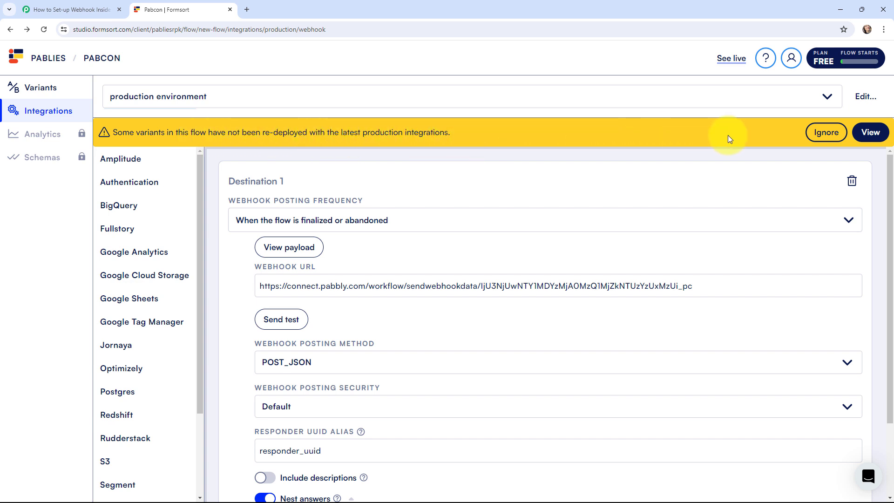
Redeploy the Pabcon main variant to production and open the live form in a new tab
{"action": "left_click", "coordinate": [870, 133]}
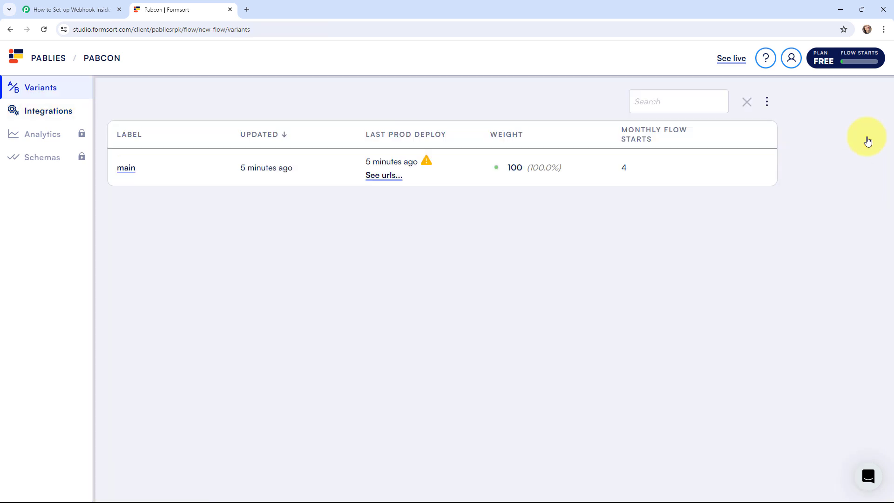
{"action": "left_click", "coordinate": [132, 172]}
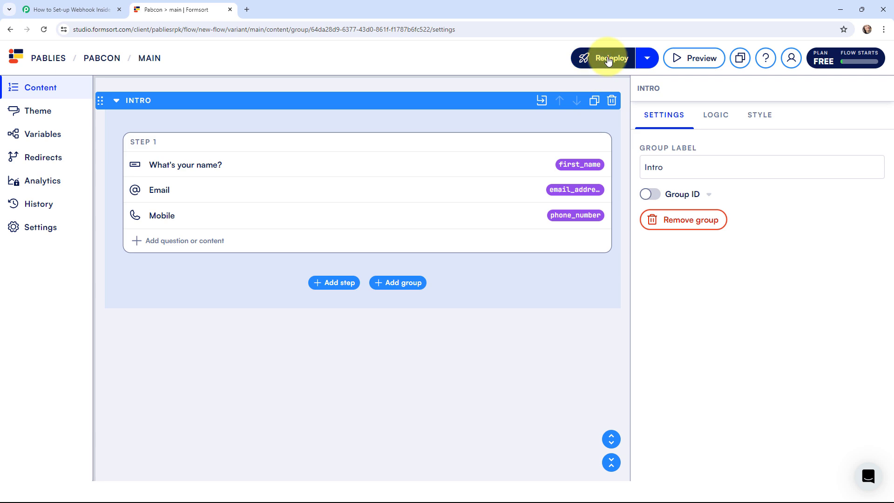
{"action": "left_click", "coordinate": [609, 59]}
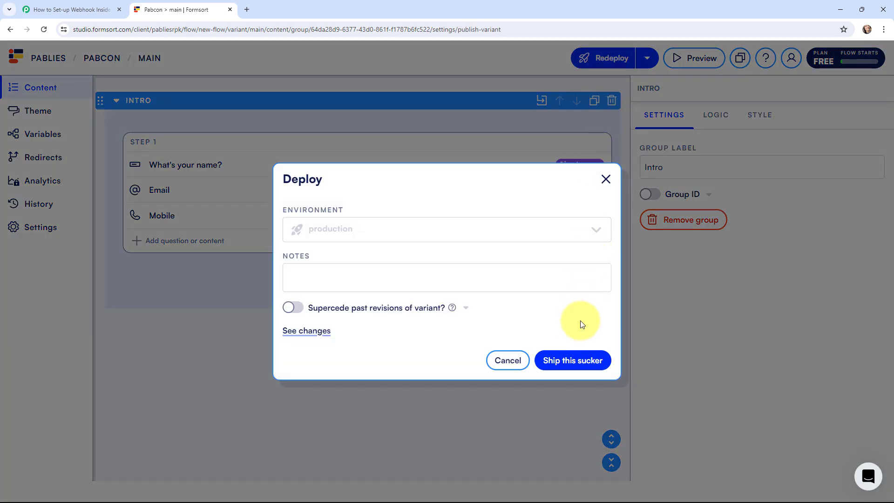
{"action": "left_click", "coordinate": [572, 362]}
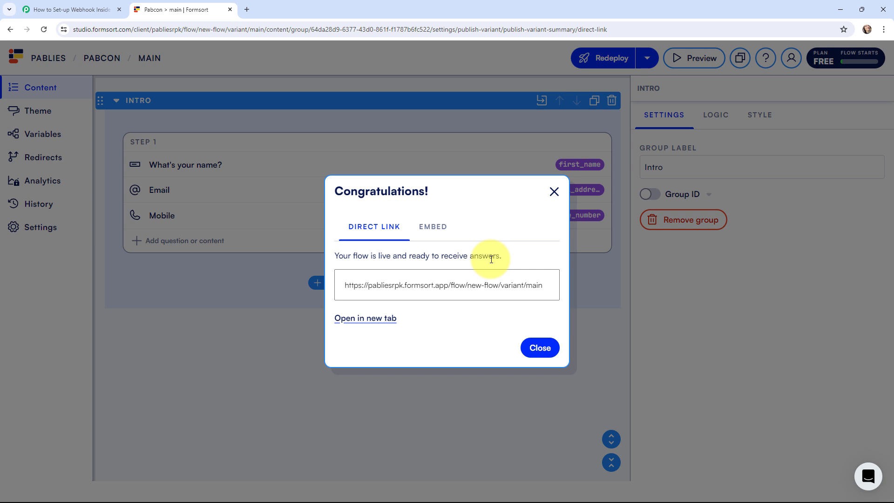
{"action": "left_click", "coordinate": [373, 318]}
Re-capture the Formsort webhook response in Pabbly Connect, confirming with Yes
{"action": "left_click", "coordinate": [64, 4]}
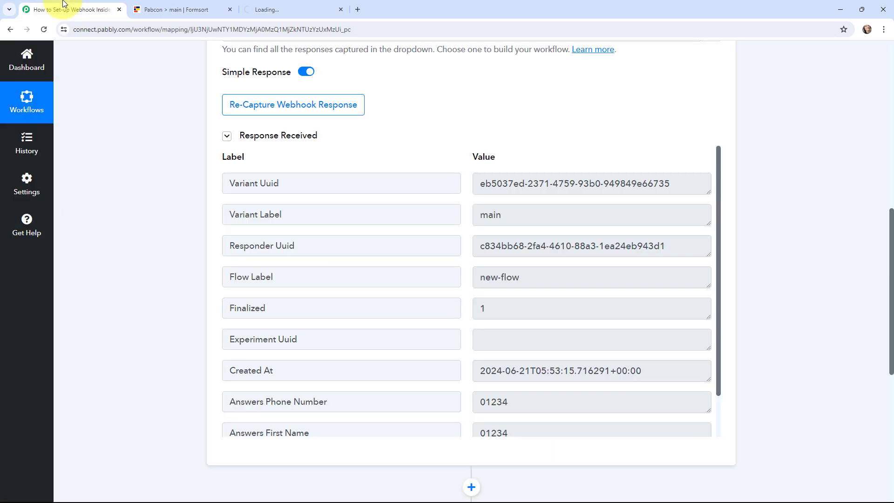
{"action": "scroll", "coordinate": [223, 197], "scroll_direction": "up", "scroll_amount": 2}
{"action": "left_click", "coordinate": [234, 198]}
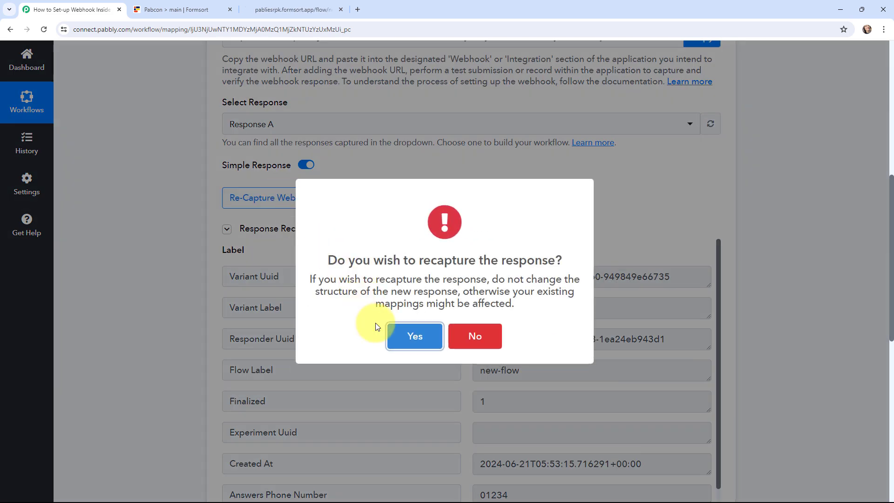
{"action": "left_click", "coordinate": [405, 335]}
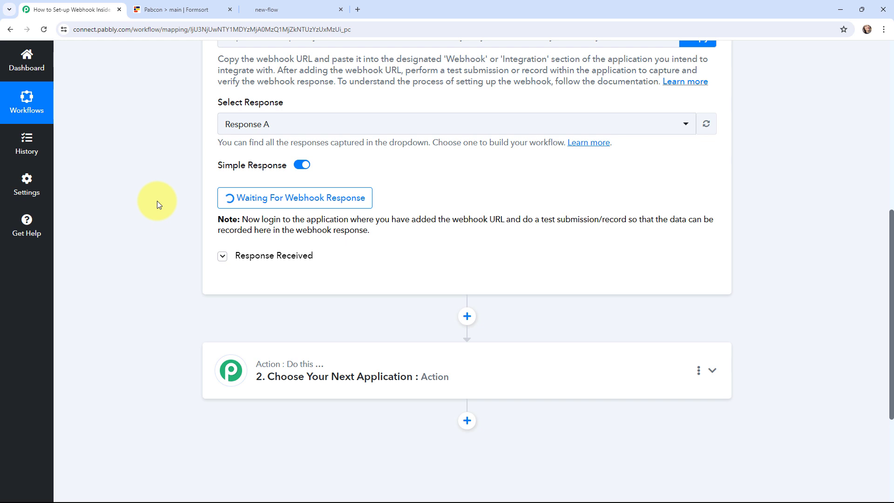
{"action": "scroll", "coordinate": [157, 200], "scroll_direction": "up", "scroll_amount": 1}
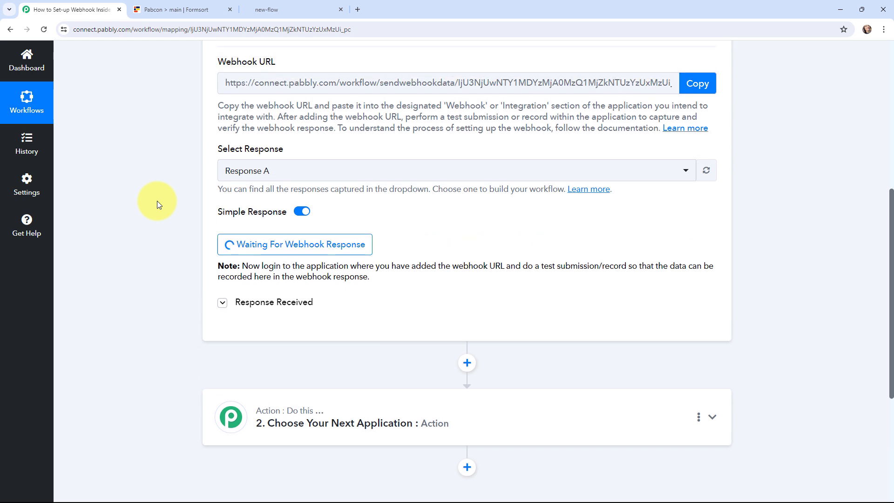
Fill the live form with a test name, email address and mobile number, submit it, and return to Pabbly
{"action": "left_click", "coordinate": [267, 10]}
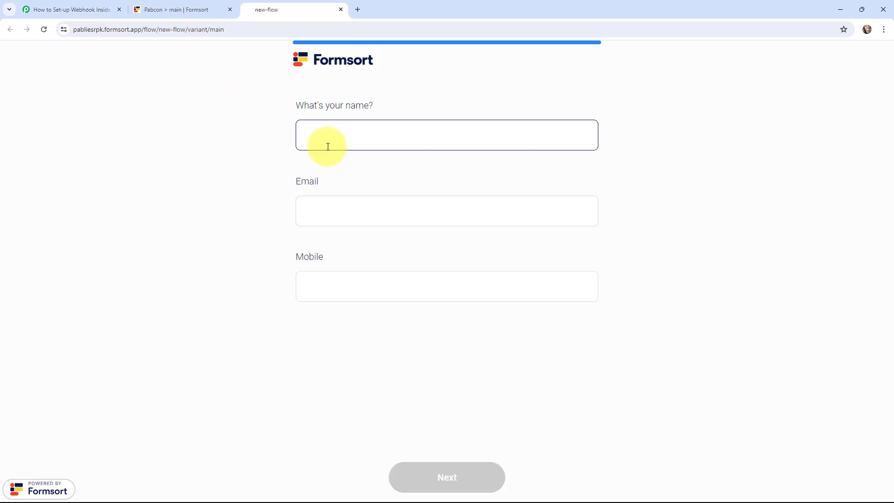
{"action": "type", "text": "La"}
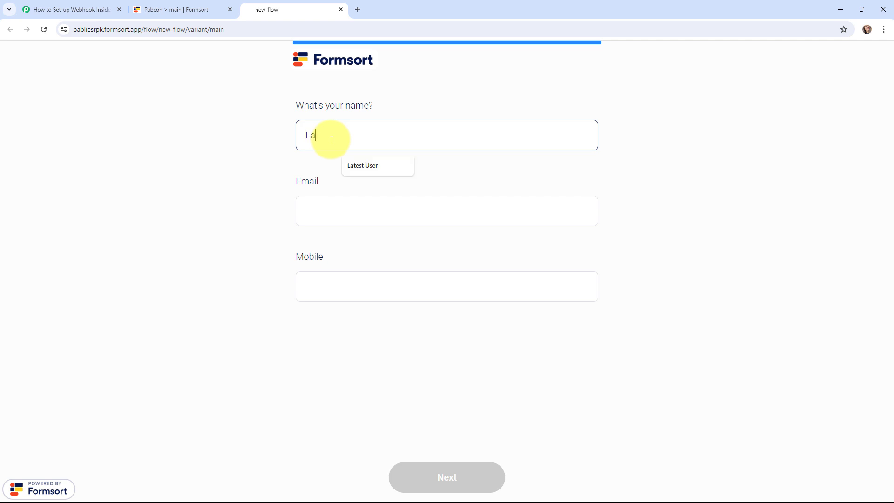
{"action": "type", "text": "test User"}
{"action": "left_click", "coordinate": [330, 206]}
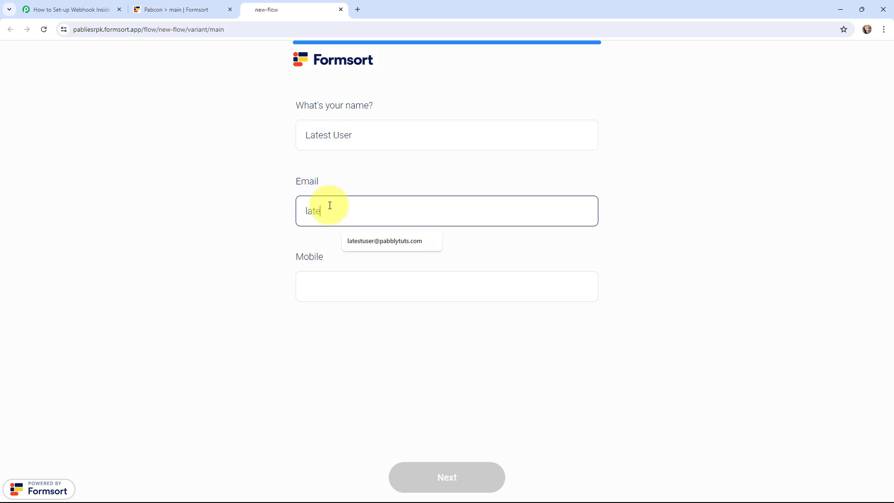
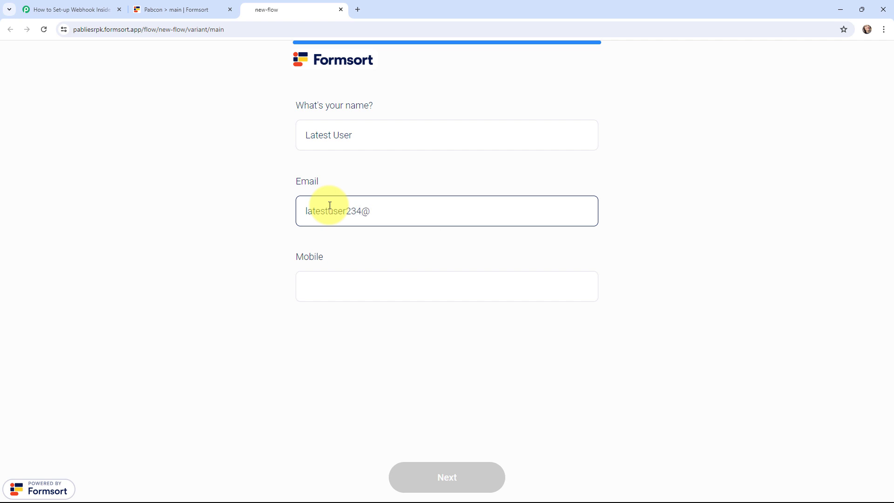
{"action": "left_click", "coordinate": [350, 295]}
{"action": "type", "text": "6767676767"}
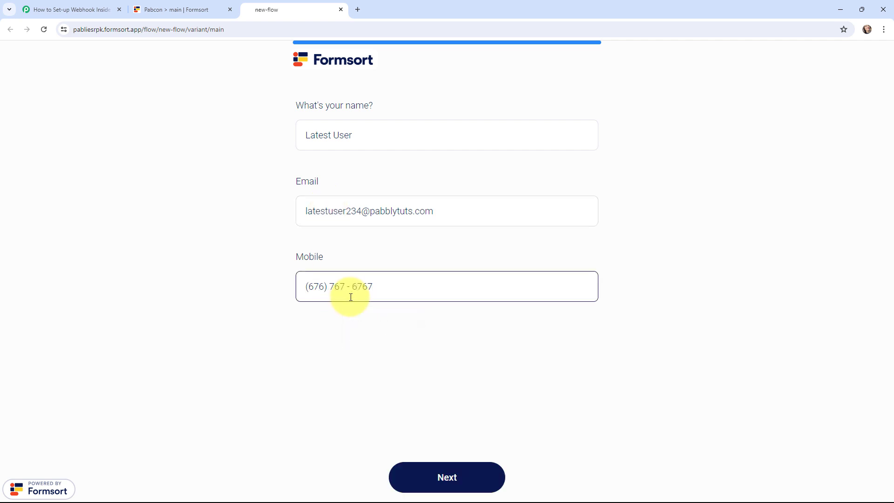
{"action": "left_click", "coordinate": [438, 471]}
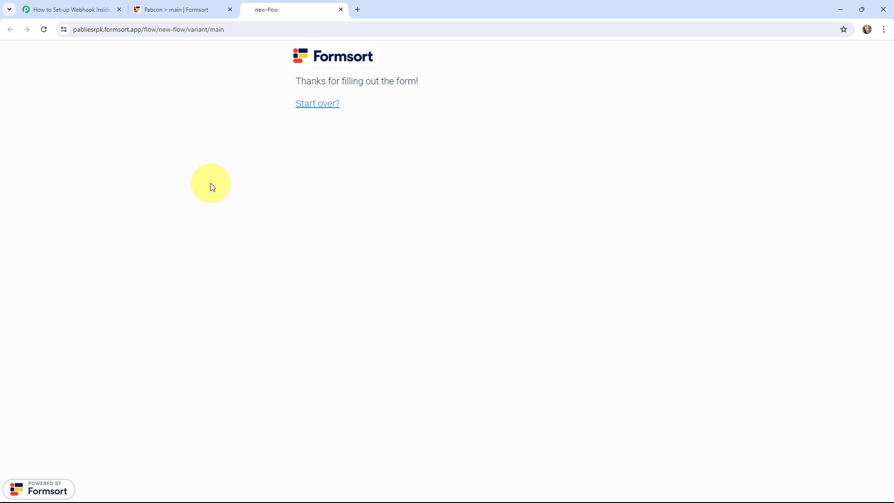
{"action": "key", "text": "ctrl+1"}
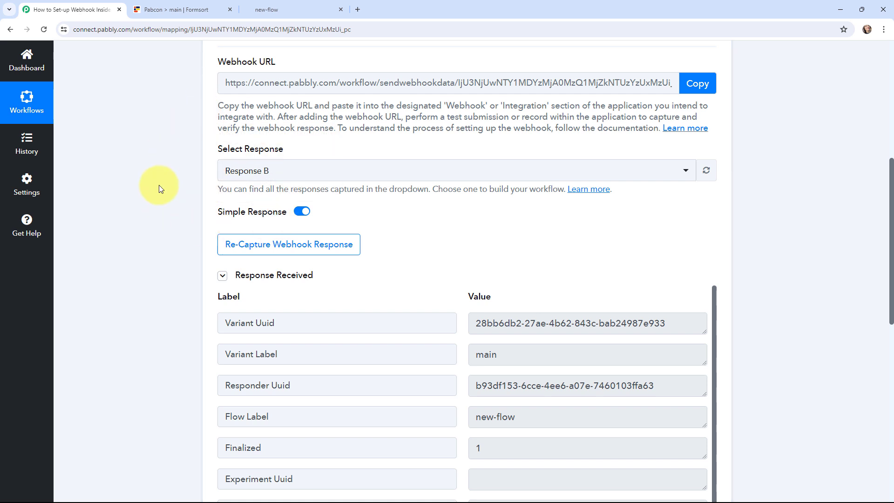
Check the phone number, first name and email values captured in Response B
{"action": "scroll", "coordinate": [158, 185], "scroll_direction": "down", "scroll_amount": 3}
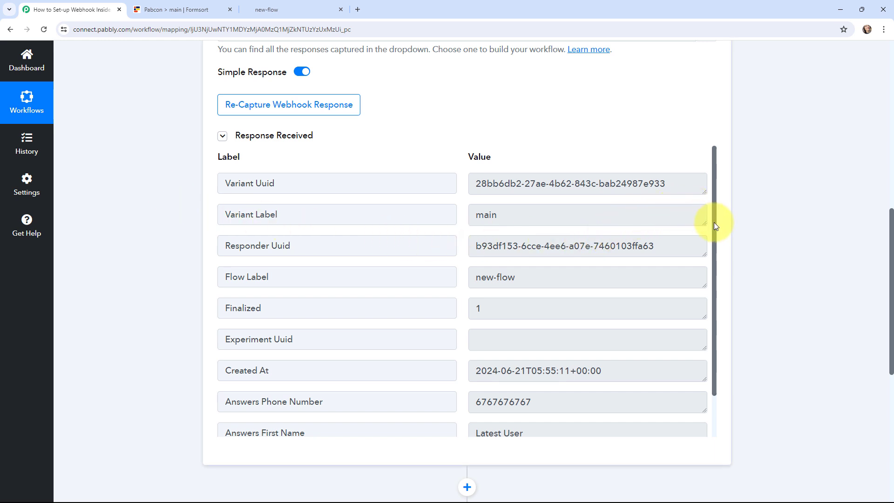
{"action": "left_click_drag", "start_coordinate": [714, 222], "coordinate": [709, 266]}
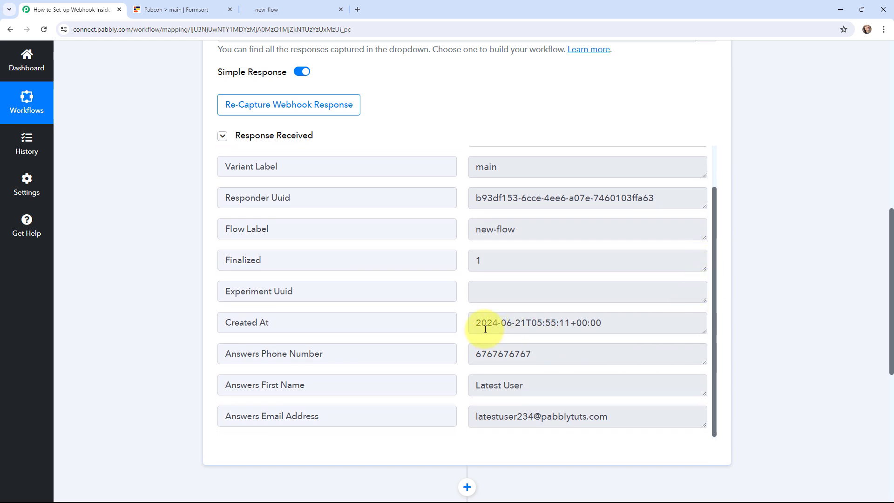
{"action": "left_click_drag", "start_coordinate": [476, 356], "coordinate": [536, 385]}
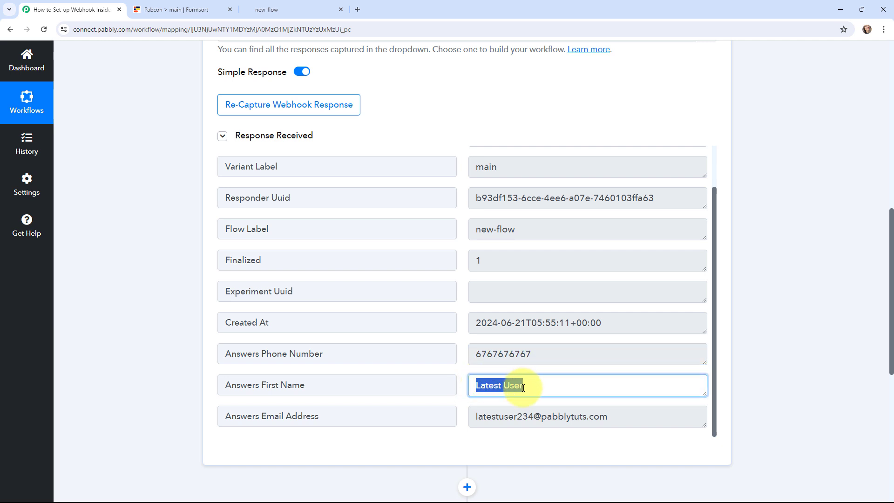
{"action": "left_click_drag", "start_coordinate": [478, 416], "coordinate": [607, 417]}
{"action": "left_click", "coordinate": [146, 287]}
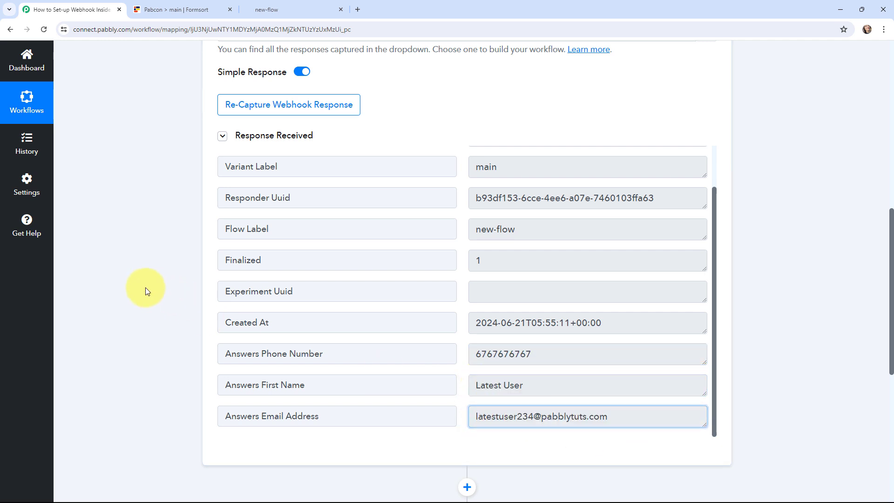
{"action": "scroll", "coordinate": [145, 287], "scroll_direction": "up", "scroll_amount": 10}
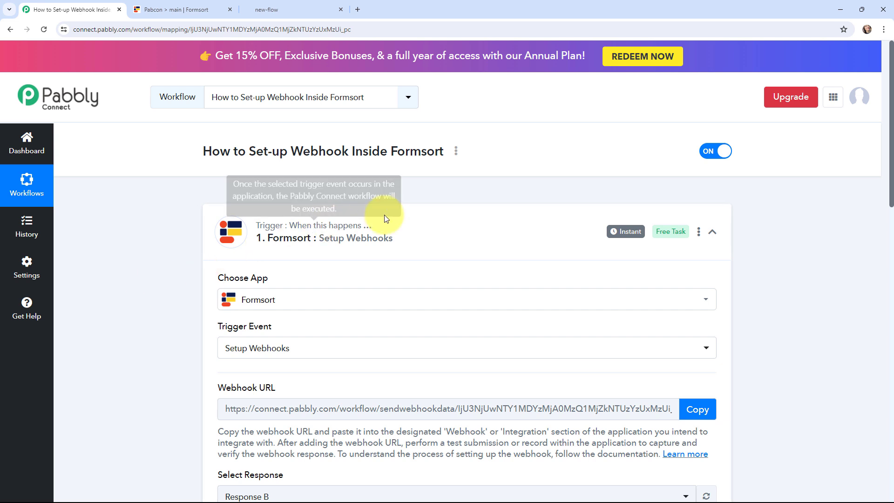
Collapse the Formsort trigger card and expand the action step's app chooser
{"action": "mouse_move", "coordinate": [617, 237]}
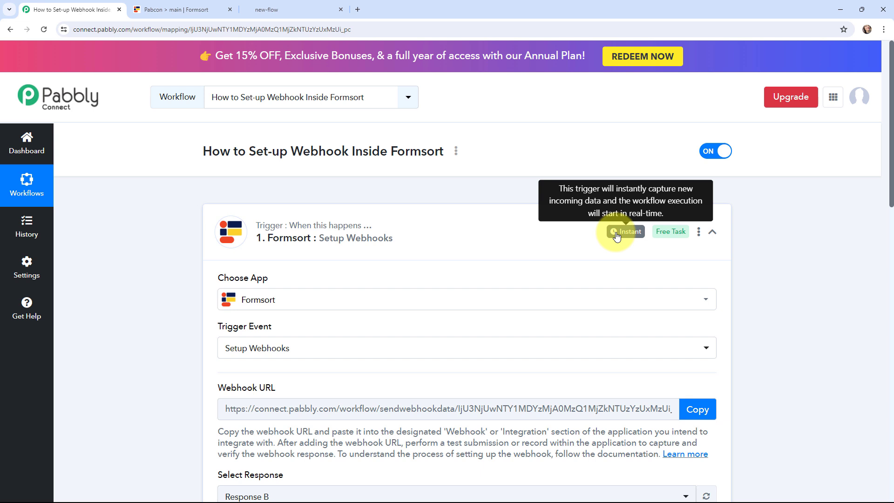
{"action": "left_click", "coordinate": [217, 214]}
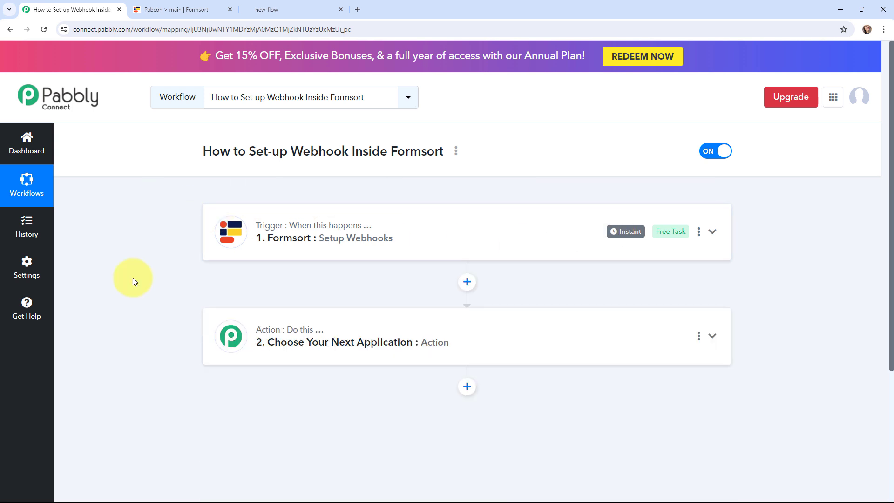
{"action": "left_click", "coordinate": [223, 328]}
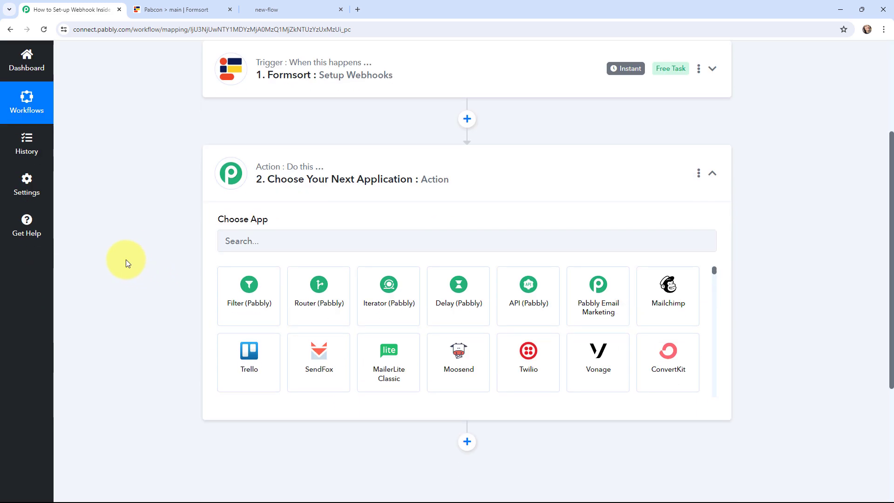